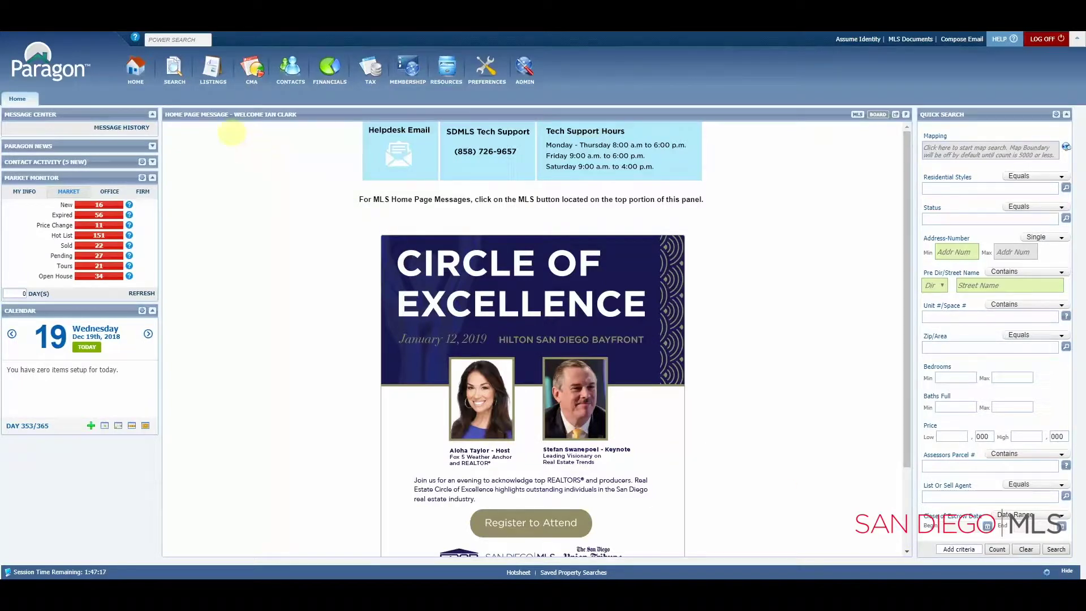
# Open the Search menu to list search-by-class options such as Residential and Lot/Land.
pyautogui.click(173, 70)
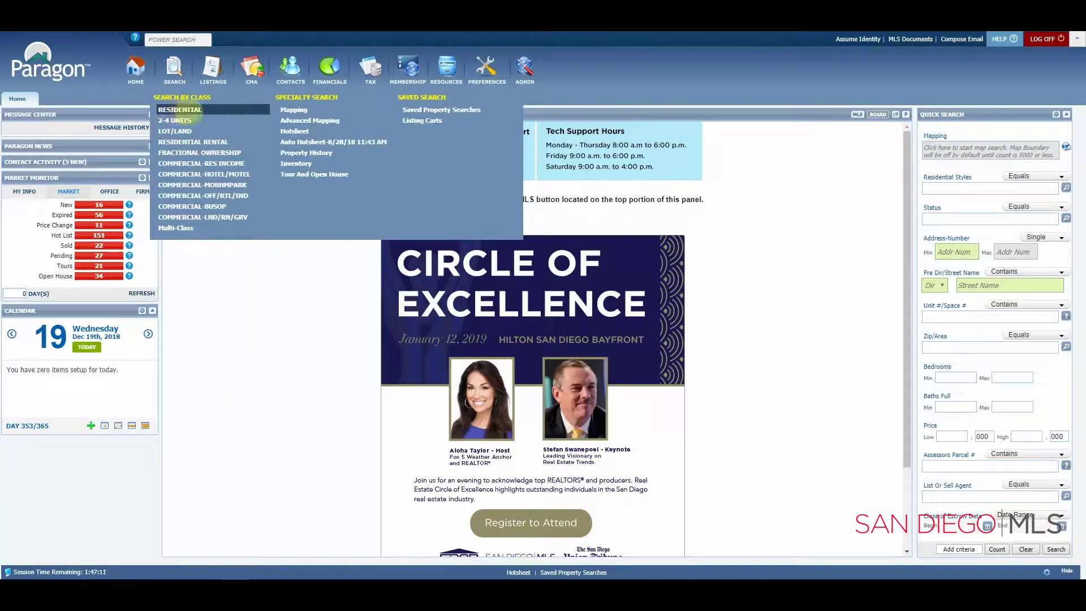
# Start a new Residential search and look over its Primary Criteria fields.
pyautogui.click(189, 111)
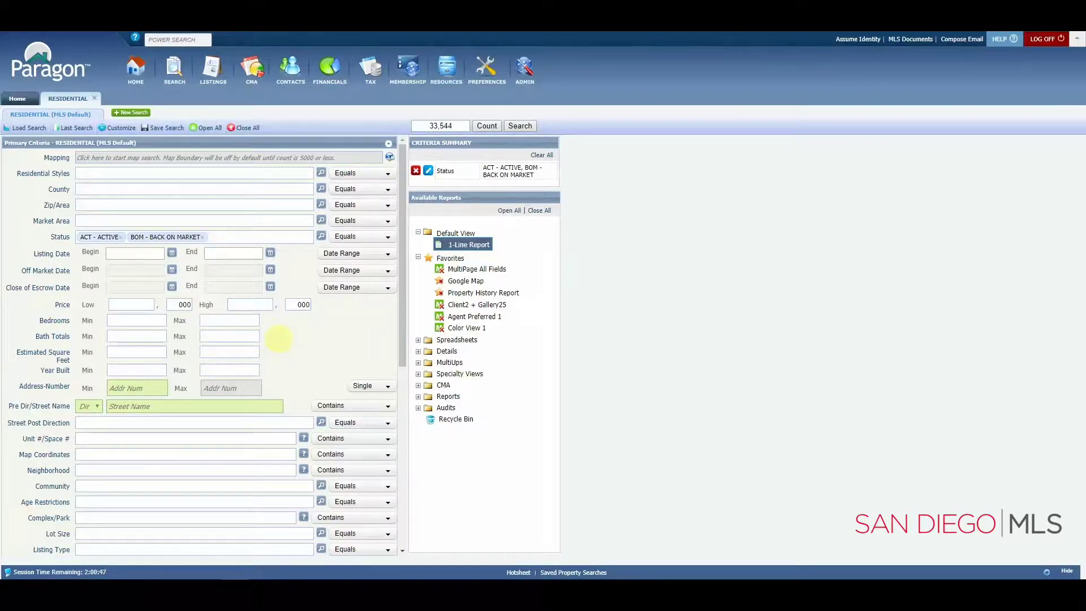
pyautogui.scroll(-2, 279, 338)
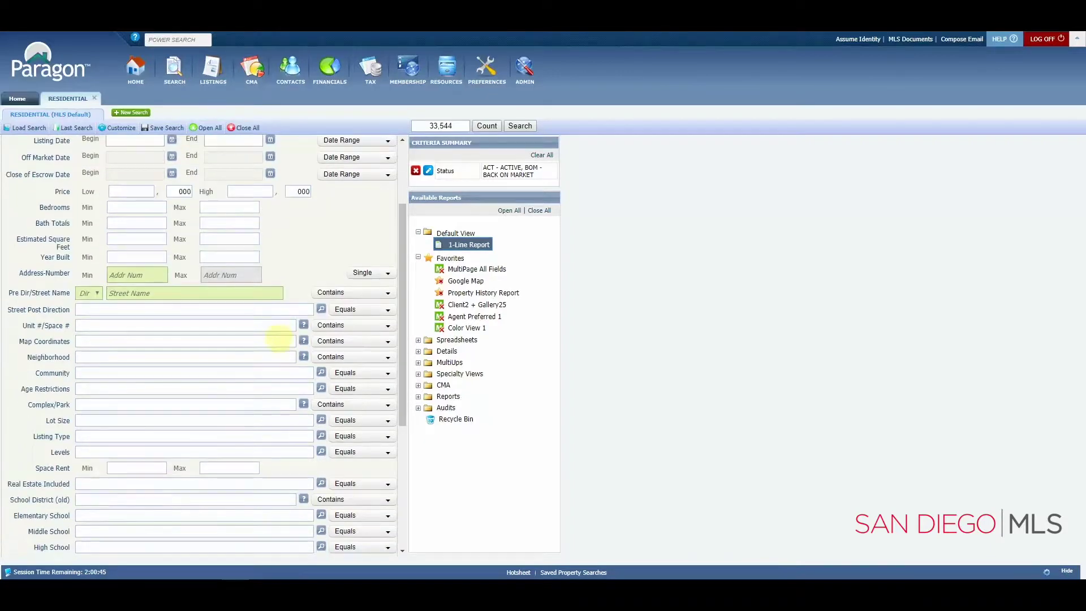
pyautogui.scroll(-2, 278, 338)
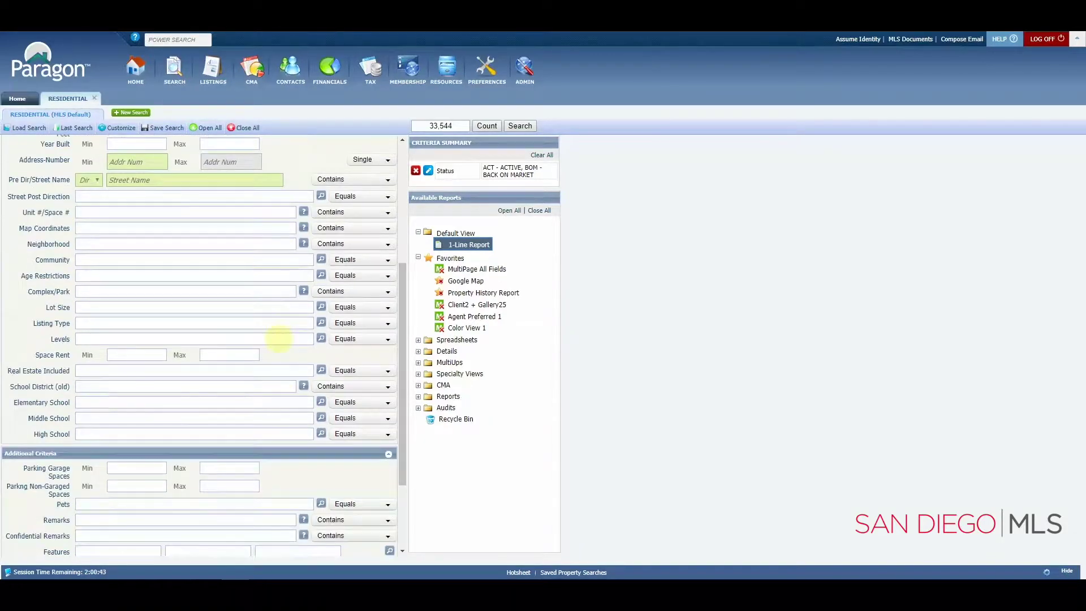
pyautogui.scroll(3, 279, 338)
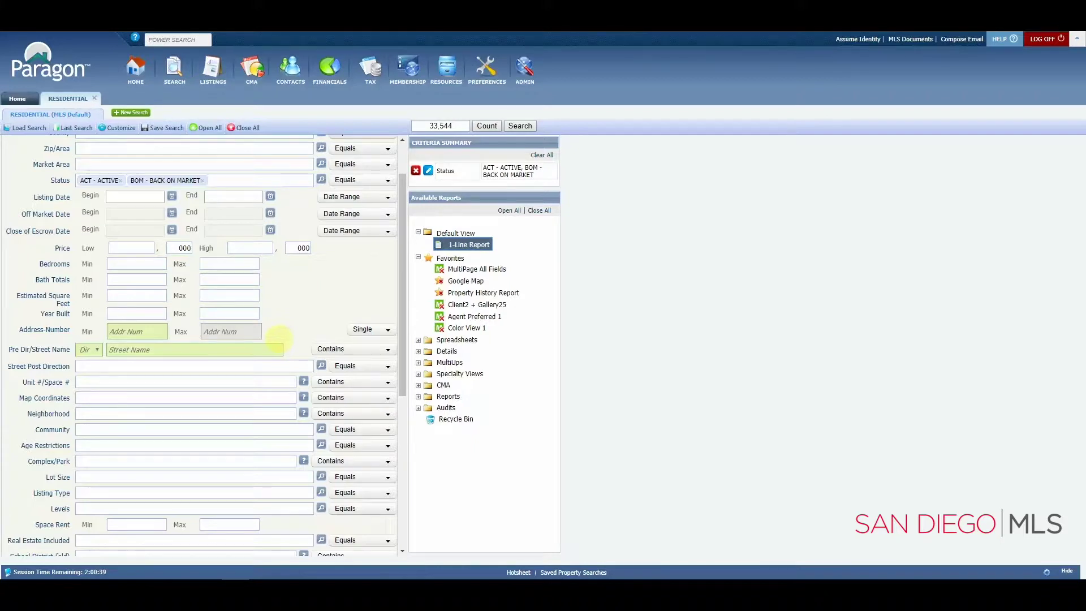
pyautogui.scroll(1, 278, 338)
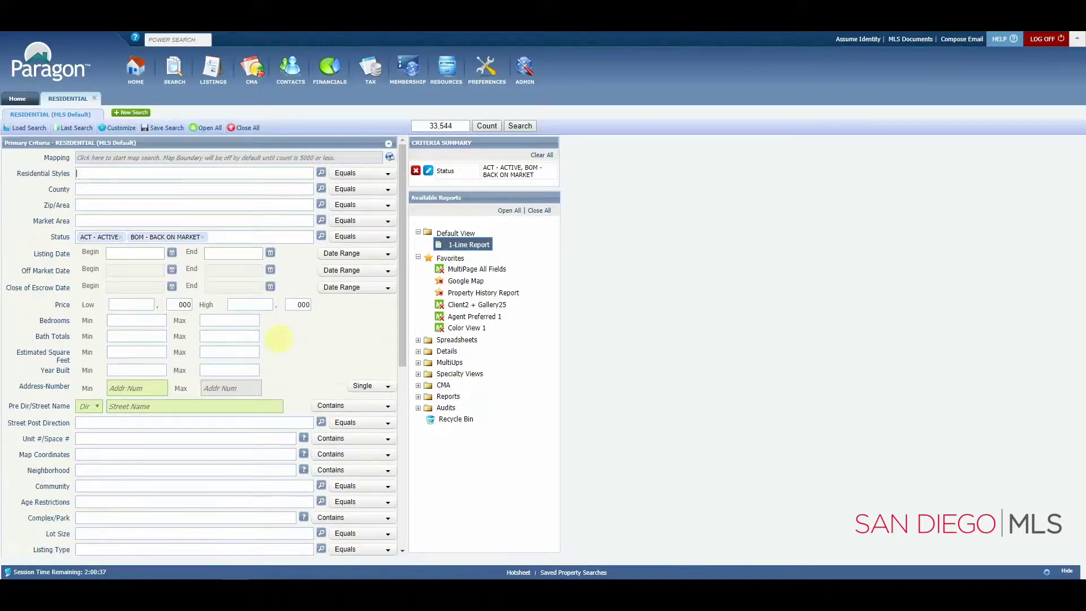
# Show the Residential search's Customize menu with its Fields and Containers options.
pyautogui.click(120, 128)
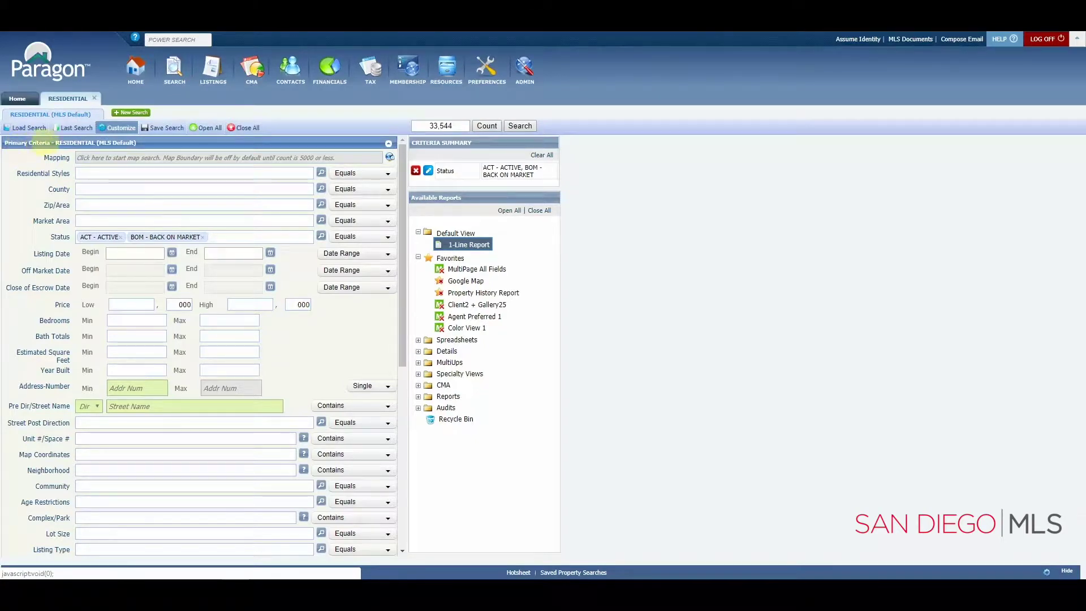
pyautogui.scroll(-3, 25, 408)
pyautogui.scroll(-6, 26, 408)
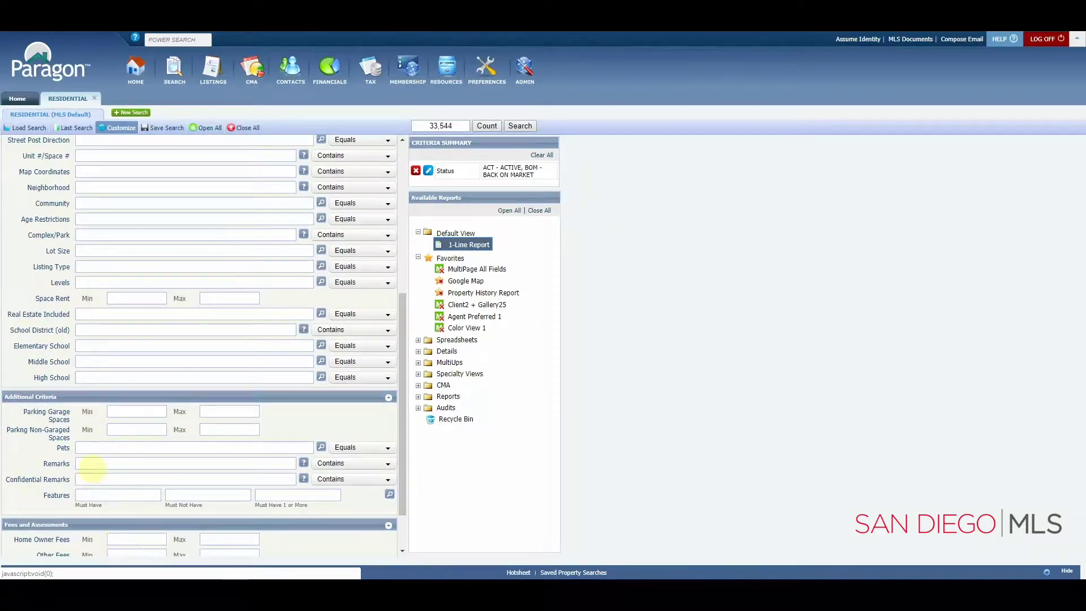
pyautogui.scroll(5, 90, 461)
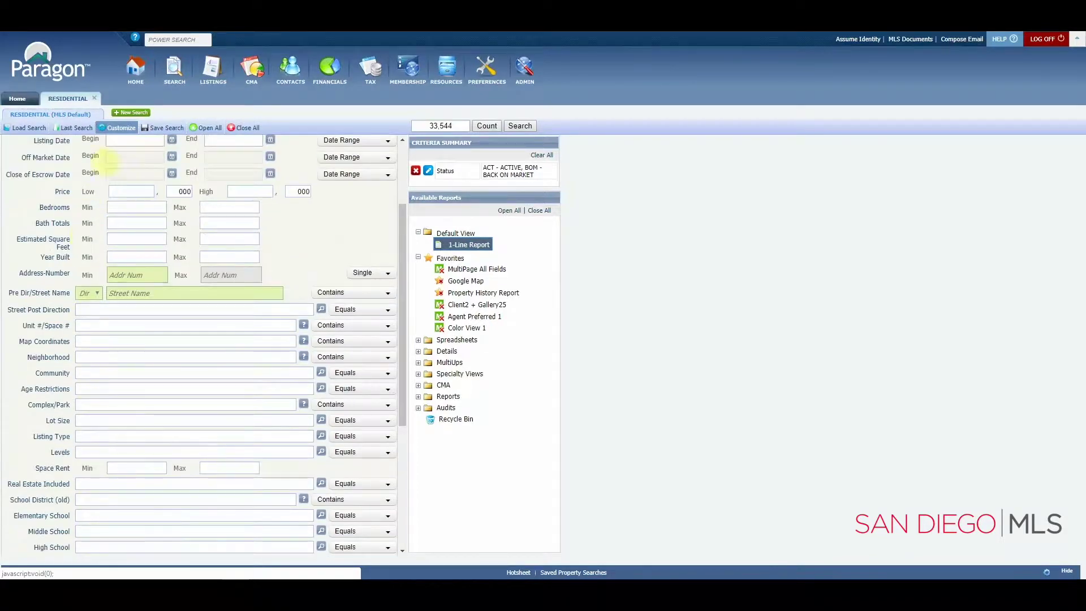
pyautogui.click(119, 128)
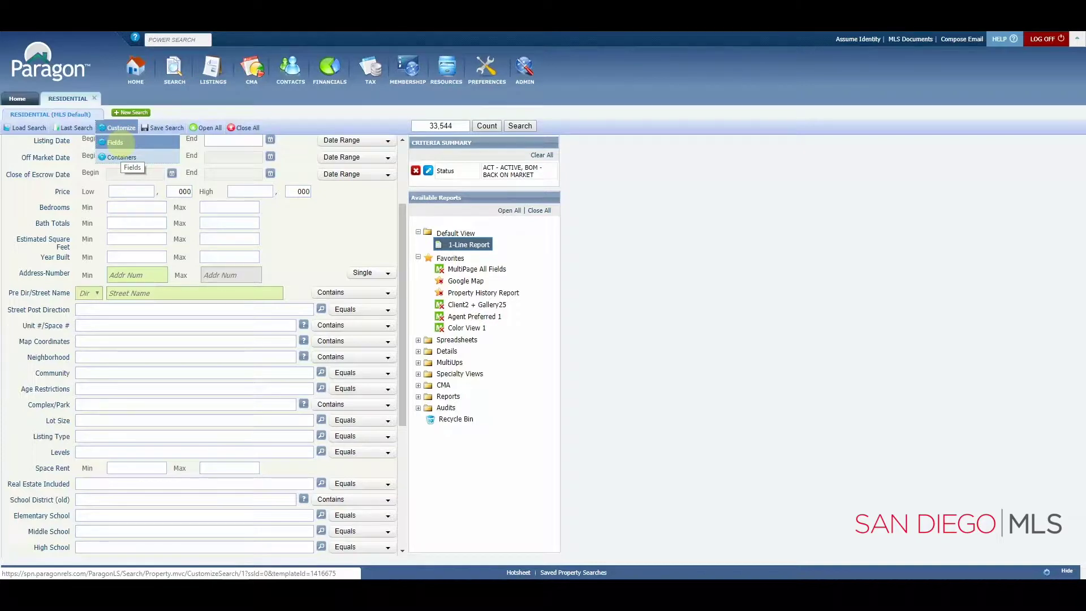
# Open the Fields dialog and view the Additional Criteria container, then return to Primary Criteria.
pyautogui.click(116, 142)
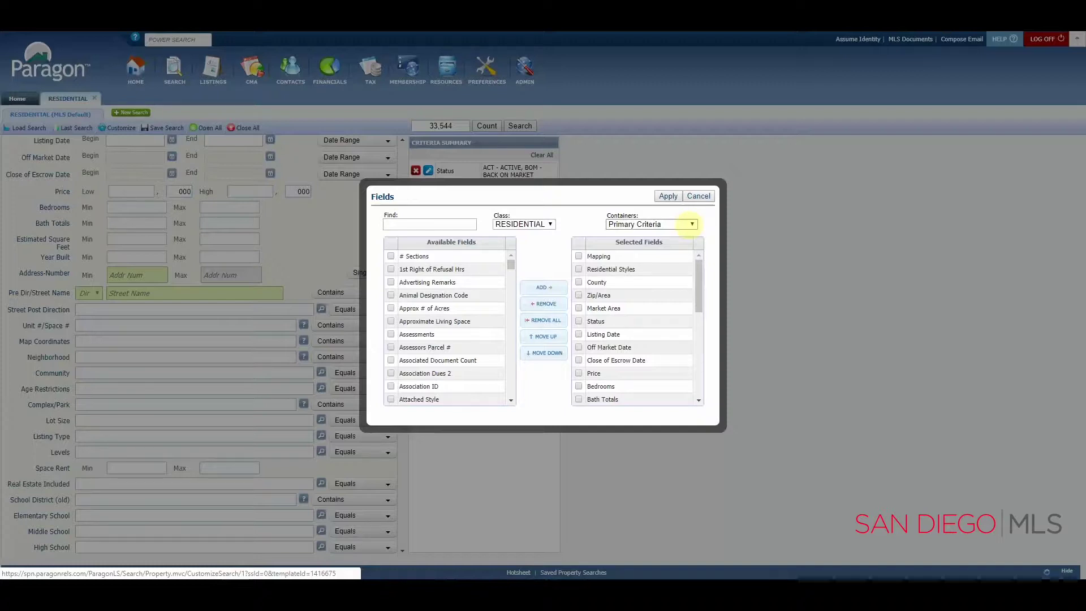
pyautogui.click(693, 225)
pyautogui.click(692, 227)
pyautogui.click(668, 222)
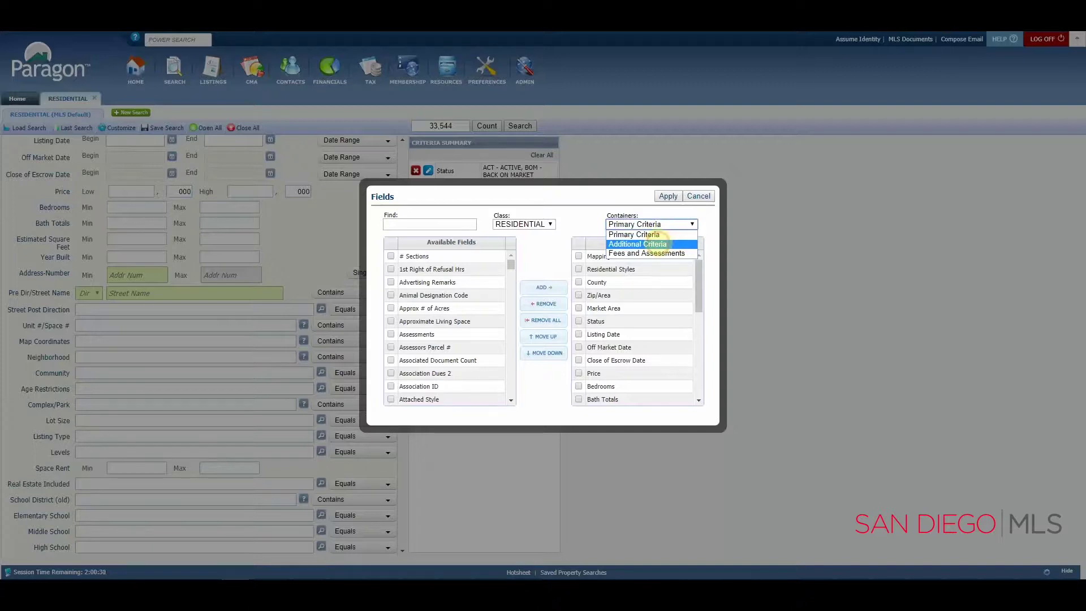
pyautogui.click(657, 243)
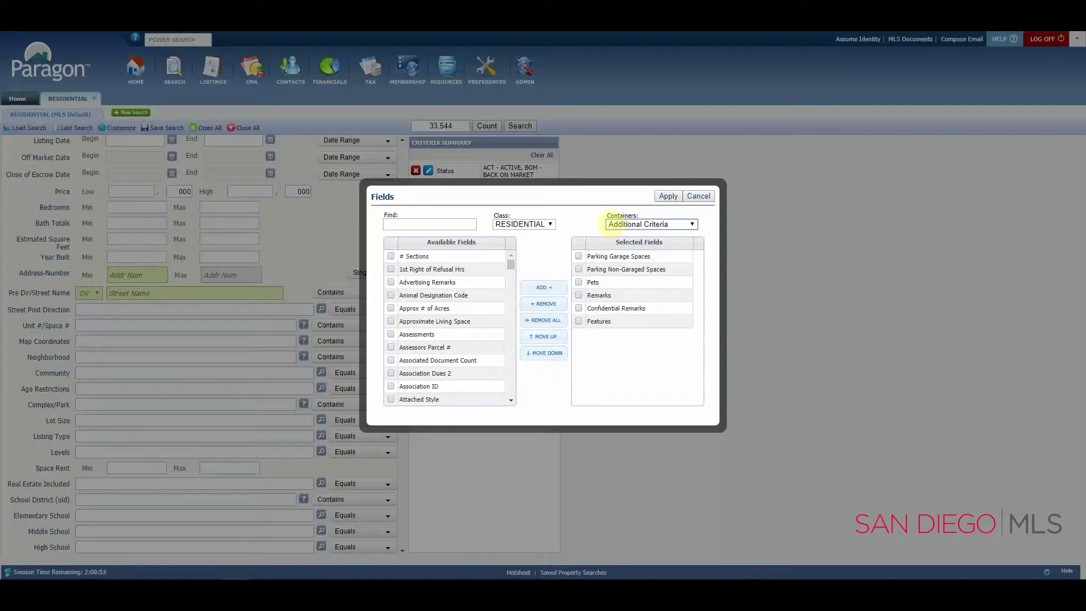
pyautogui.click(615, 224)
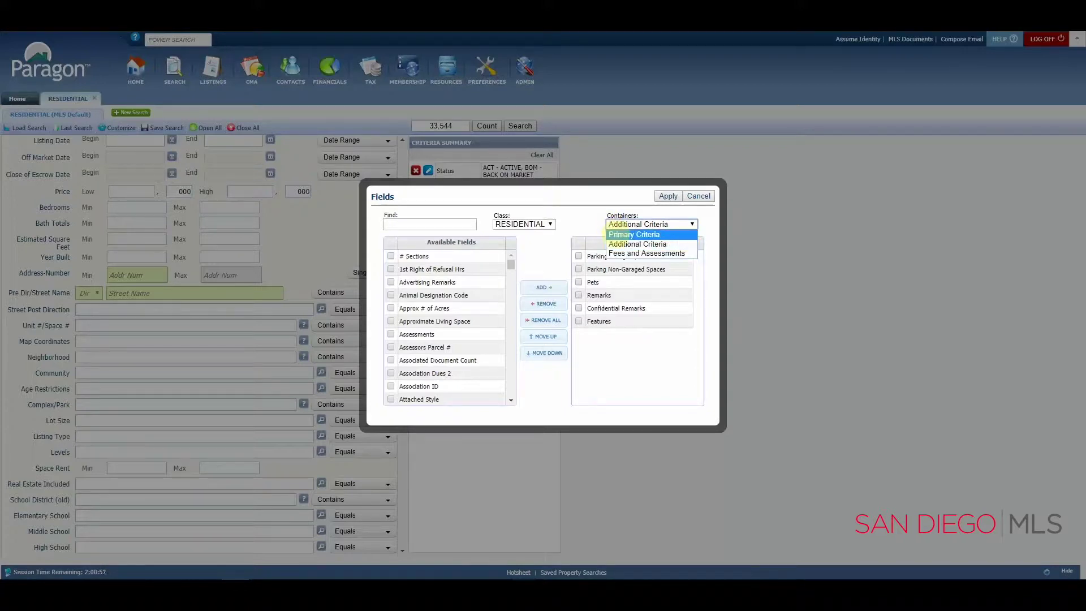
pyautogui.click(618, 234)
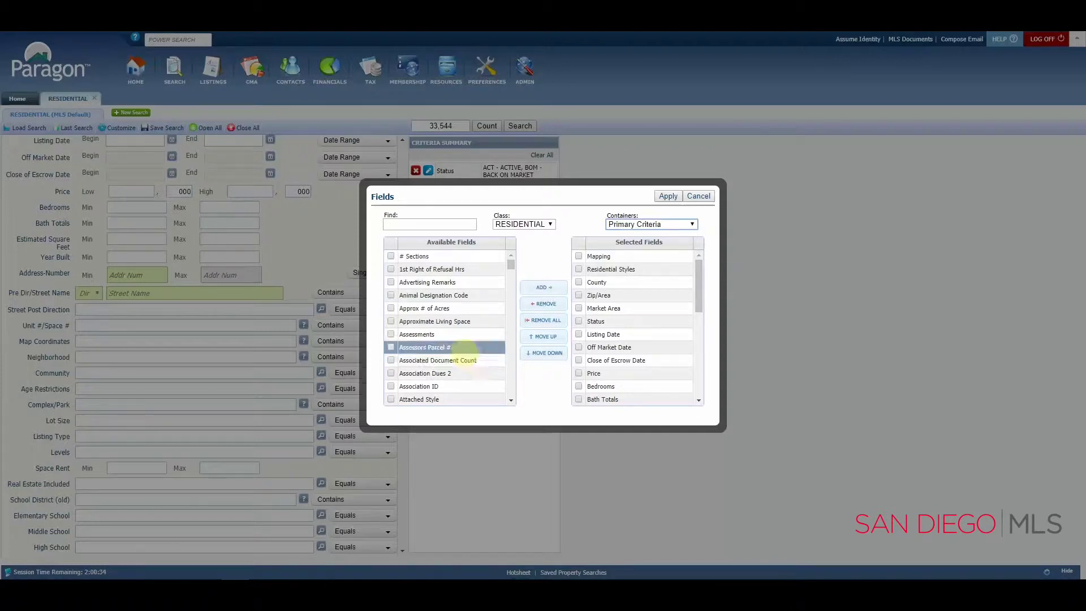
# Add Baths Half from Available Fields to the bottom of the Primary Criteria fields.
pyautogui.scroll(-2, 462, 333)
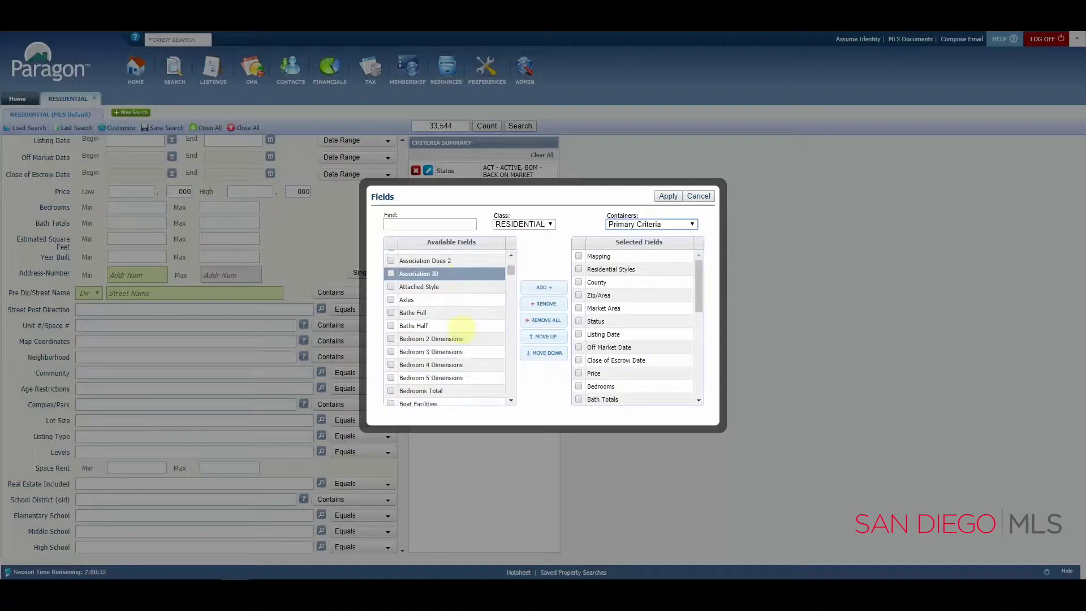
pyautogui.scroll(-1, 462, 331)
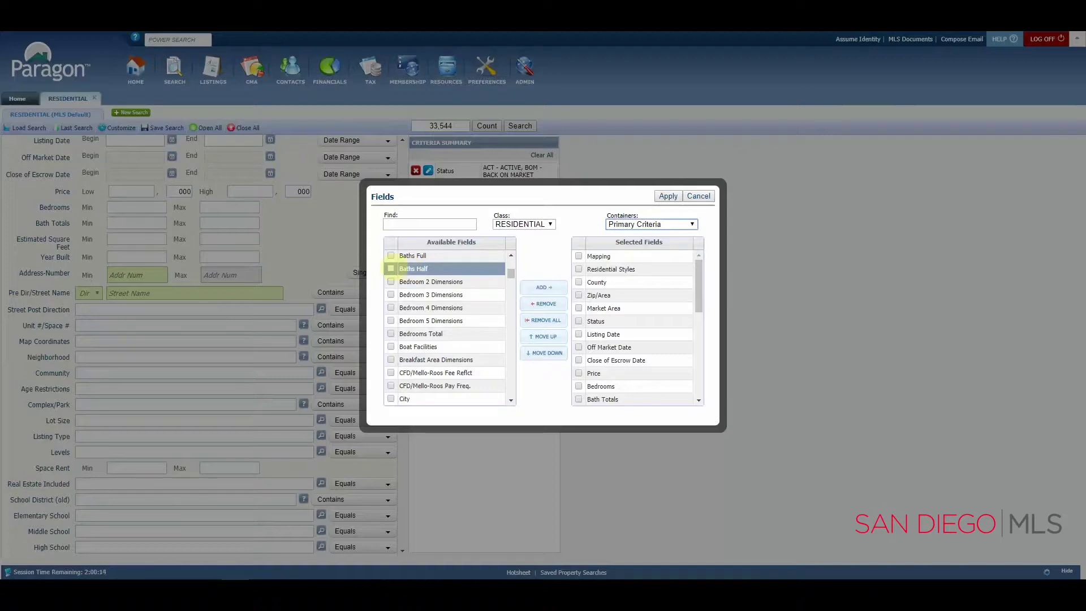
pyautogui.click(390, 268)
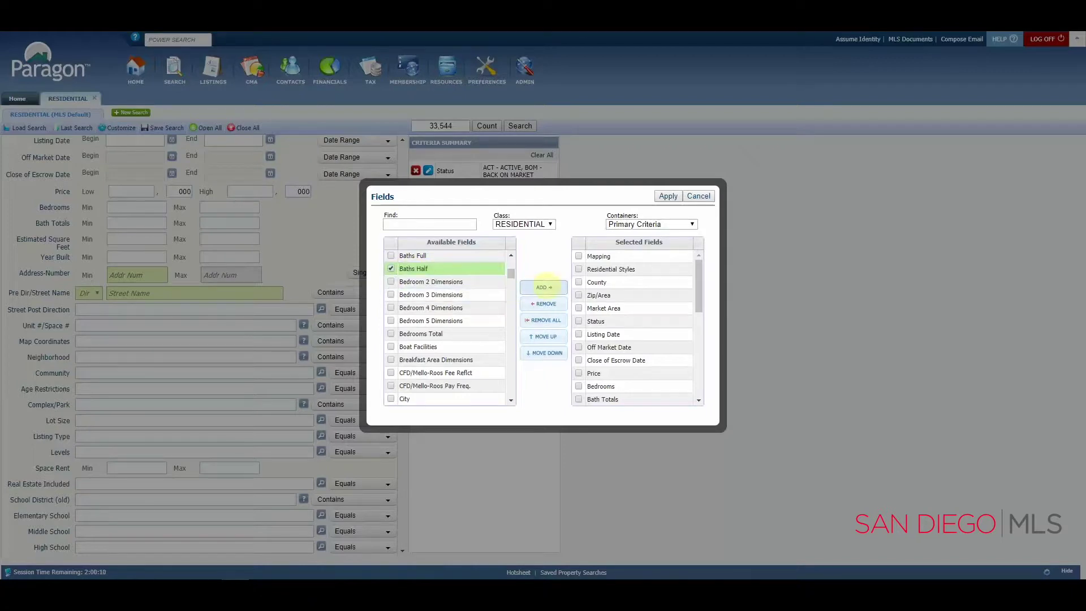
pyautogui.click(544, 287)
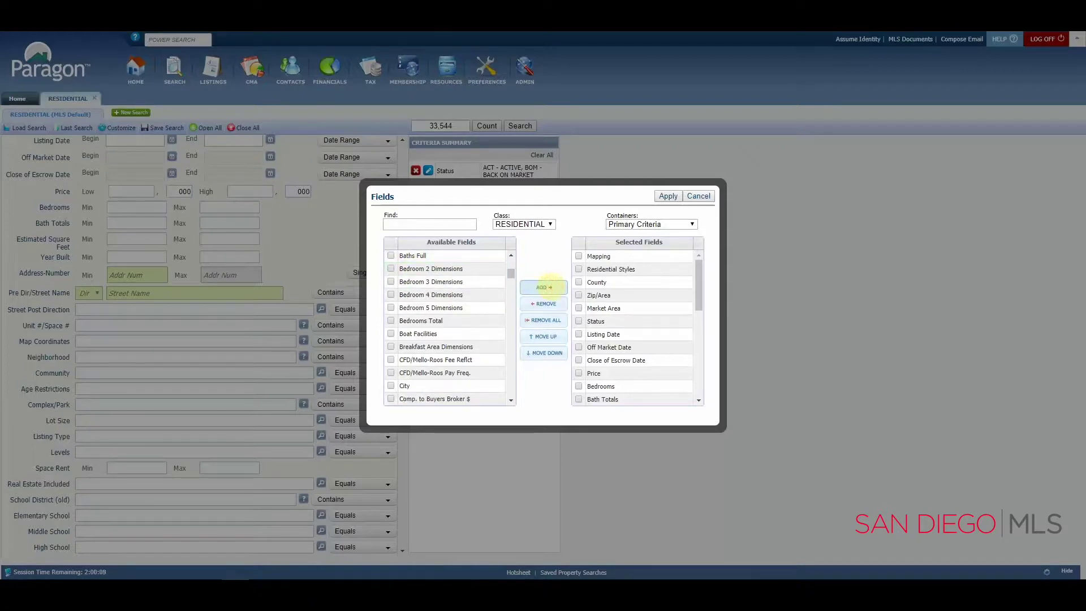
pyautogui.scroll(-3, 659, 356)
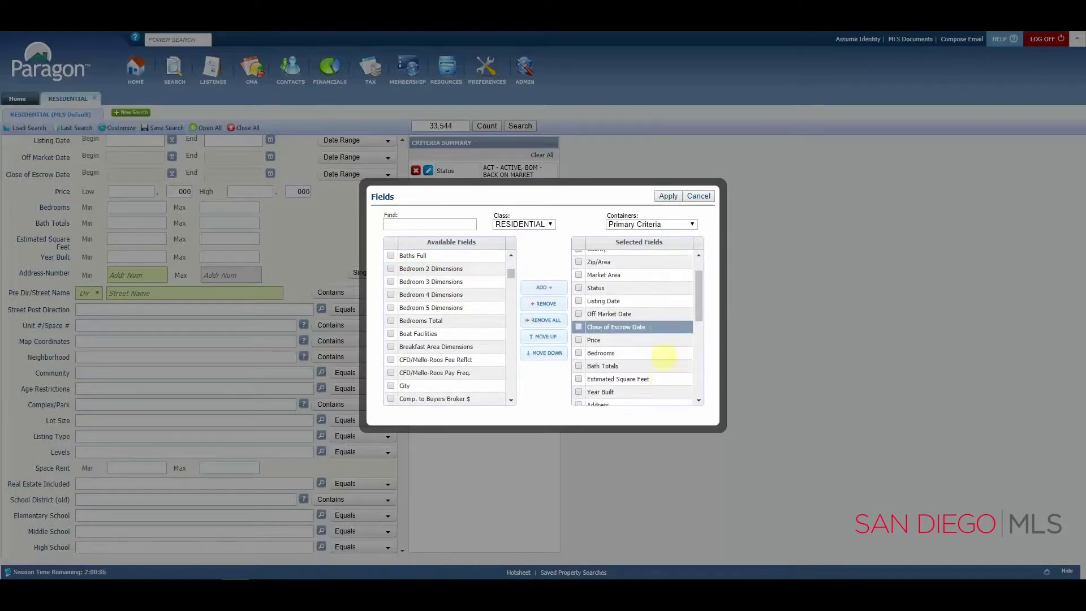
pyautogui.scroll(-3, 663, 356)
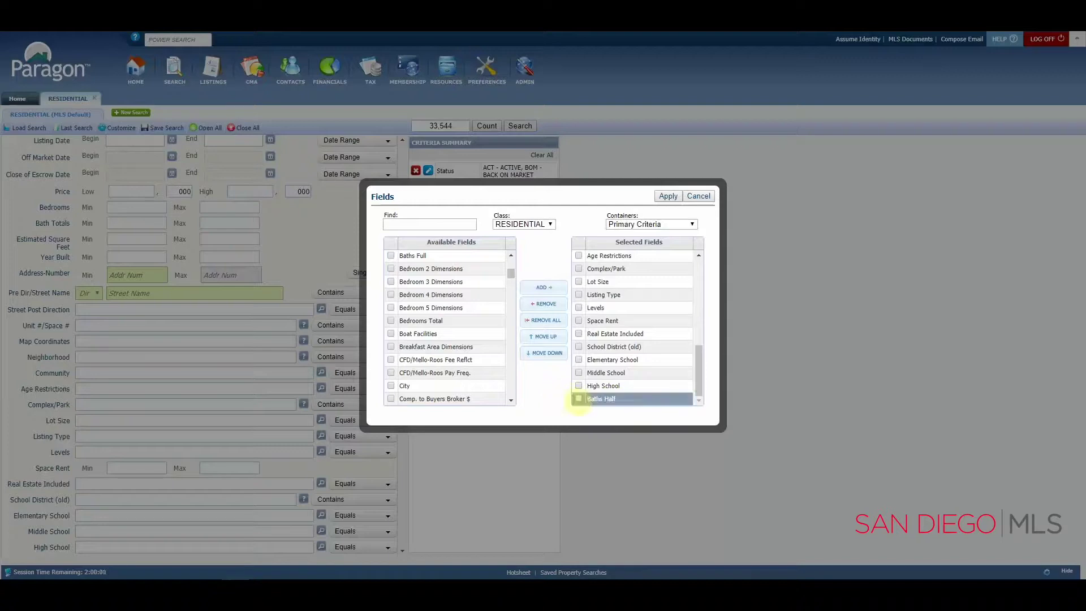
# Move Baths Half up the field list to just below Bath Totals, ahead of Estimated Square Feet.
pyautogui.click(579, 399)
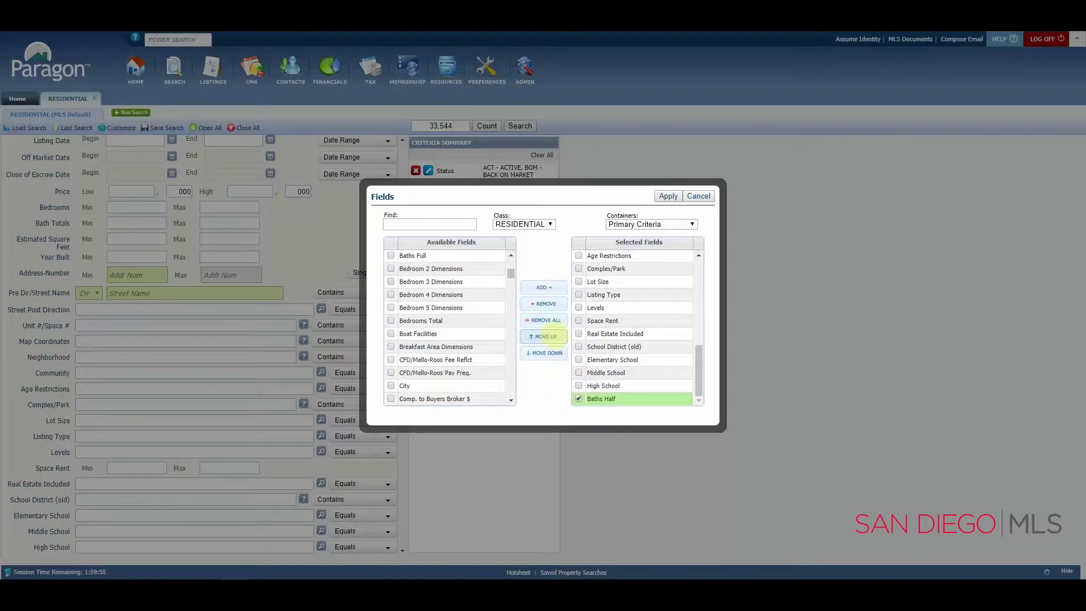
pyautogui.click(545, 335)
pyautogui.click(545, 335)
pyautogui.click(547, 335)
pyautogui.click(549, 335)
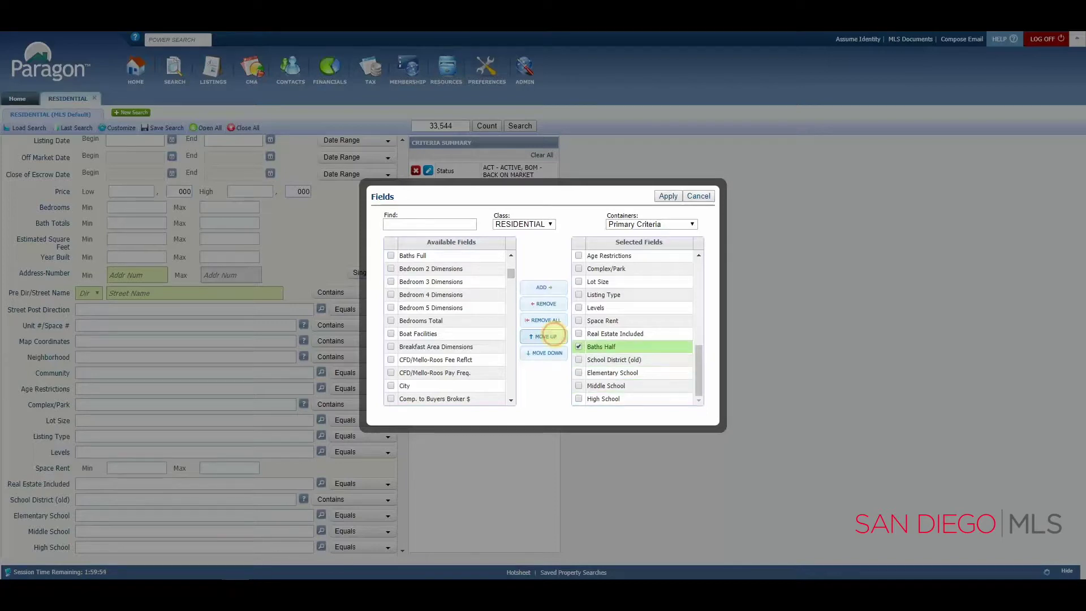
pyautogui.click(551, 335)
pyautogui.click(552, 335)
pyautogui.click(553, 335)
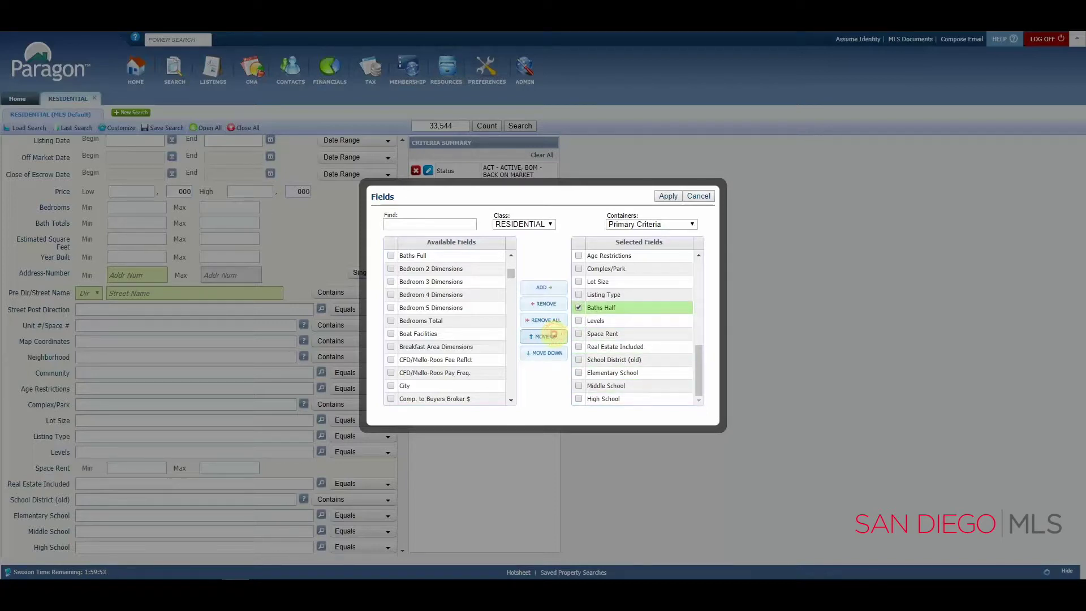
pyautogui.click(553, 335)
pyautogui.click(554, 336)
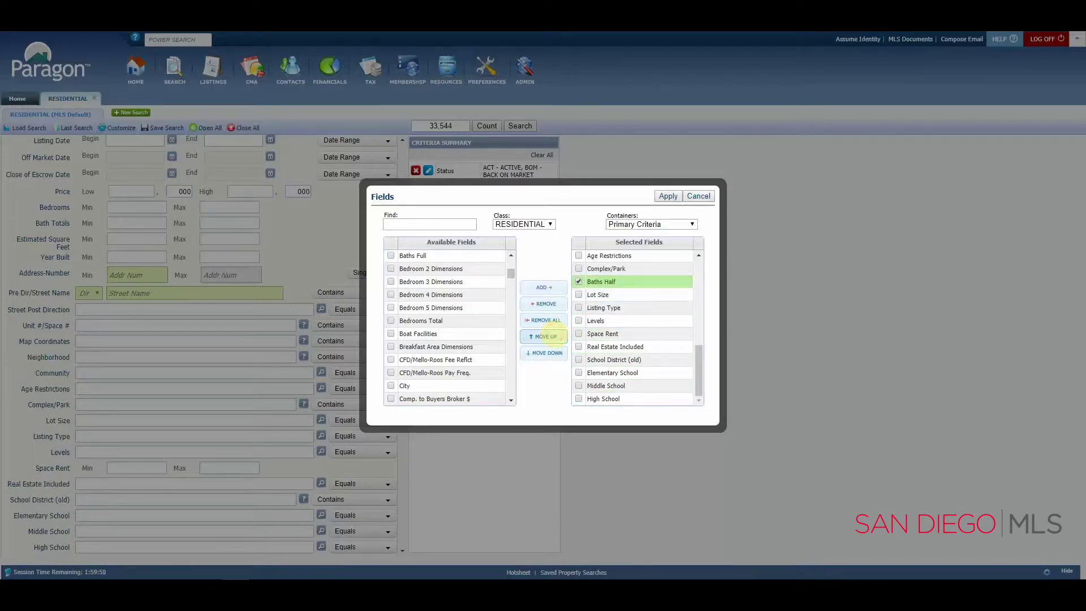
pyautogui.click(553, 336)
pyautogui.click(554, 334)
pyautogui.click(554, 334)
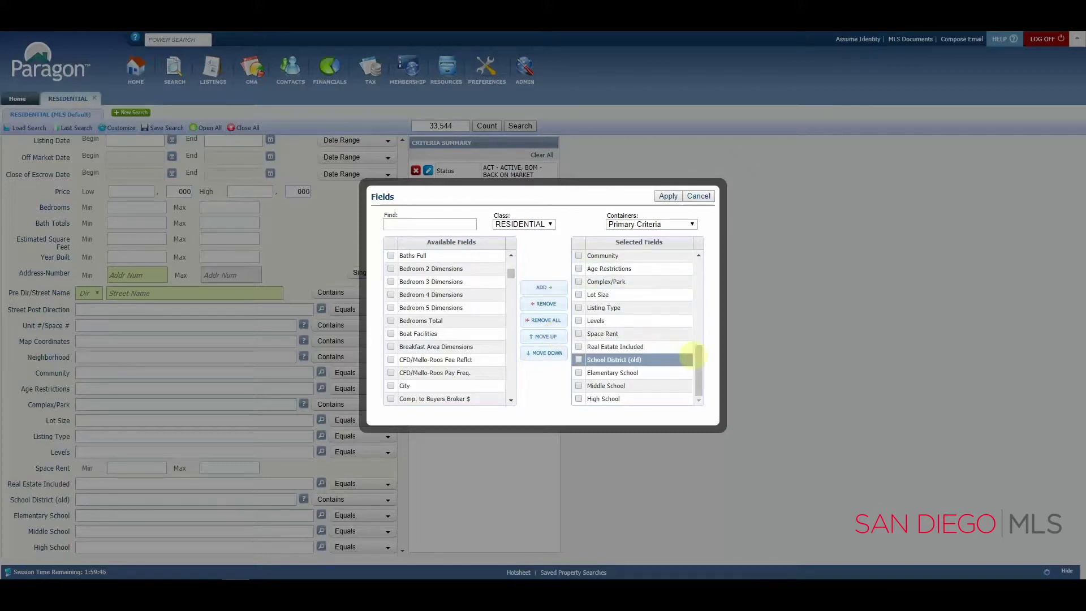
pyautogui.moveTo(696, 359); pyautogui.dragTo(698, 311)
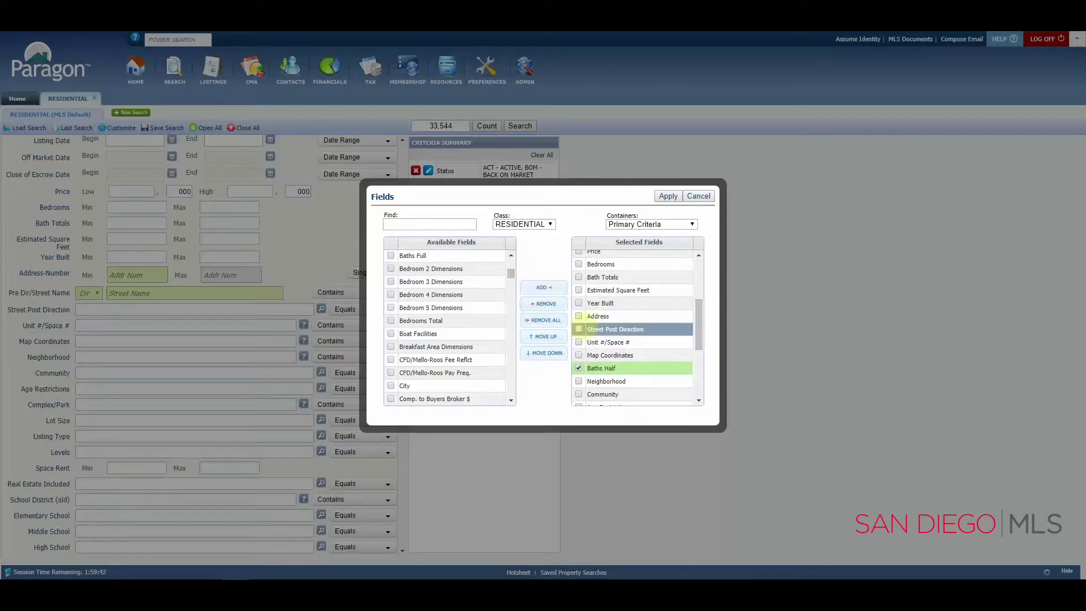
pyautogui.click(545, 337)
pyautogui.click(545, 336)
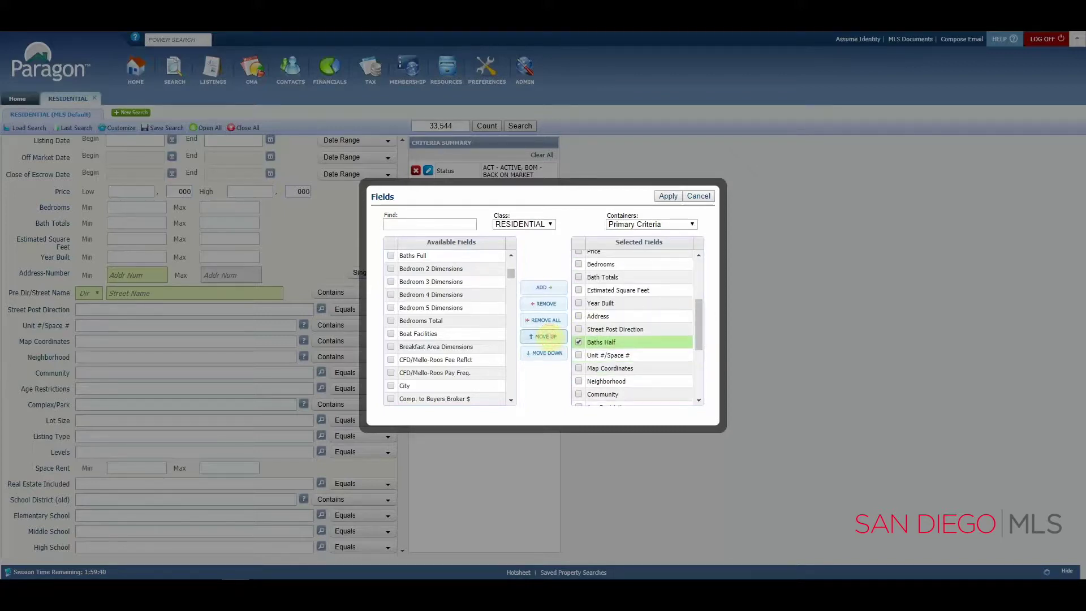
pyautogui.click(545, 336)
pyautogui.click(545, 336)
pyautogui.click(546, 337)
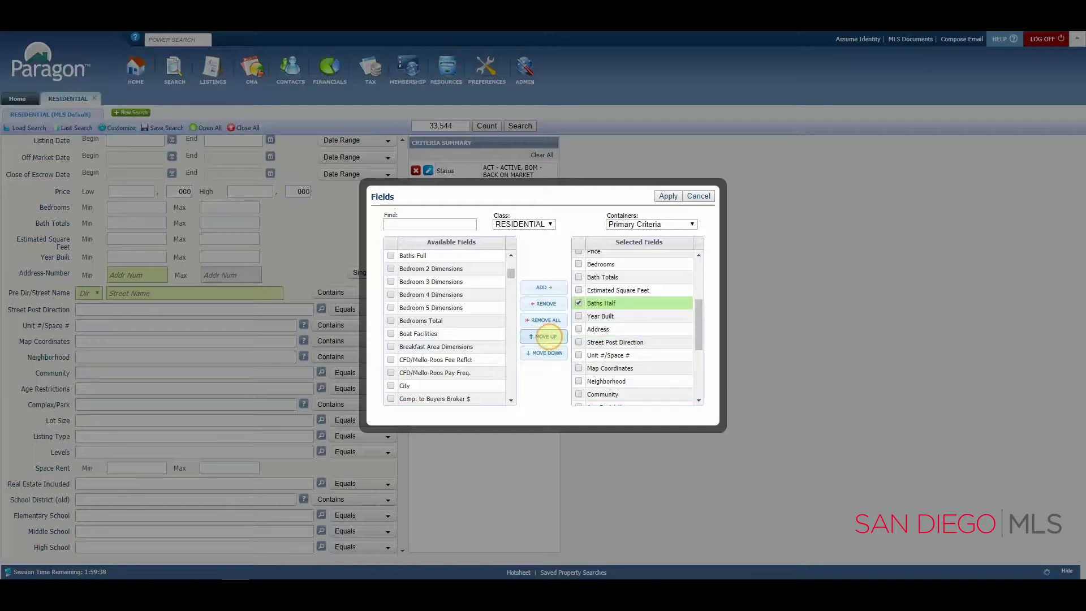
pyautogui.click(547, 336)
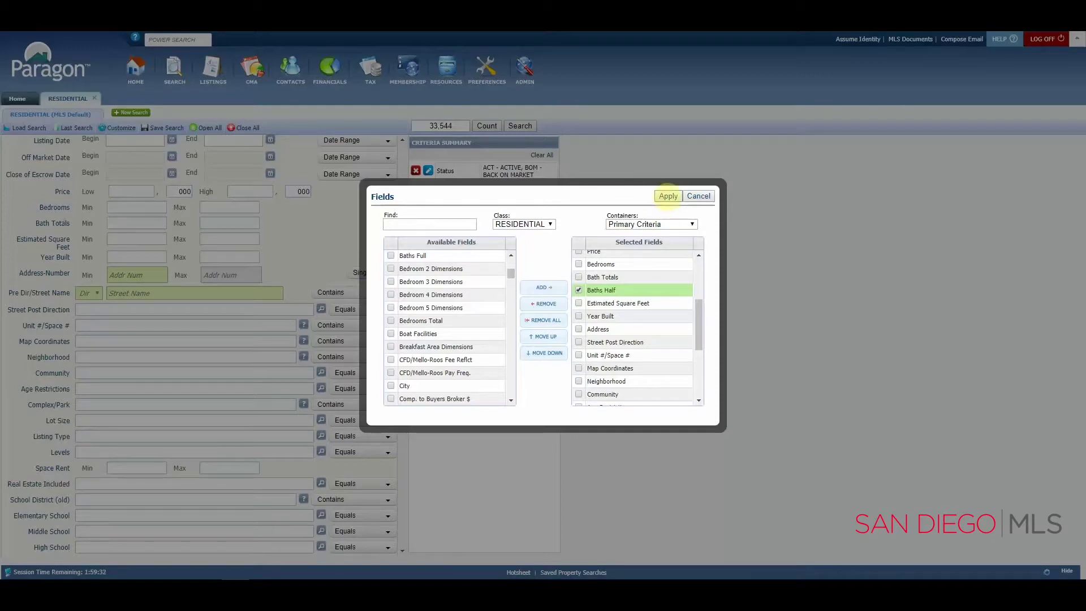
# Apply the new field order, then enter a Bath Totals minimum of 4 and go to the Baths Half minimum.
pyautogui.click(667, 196)
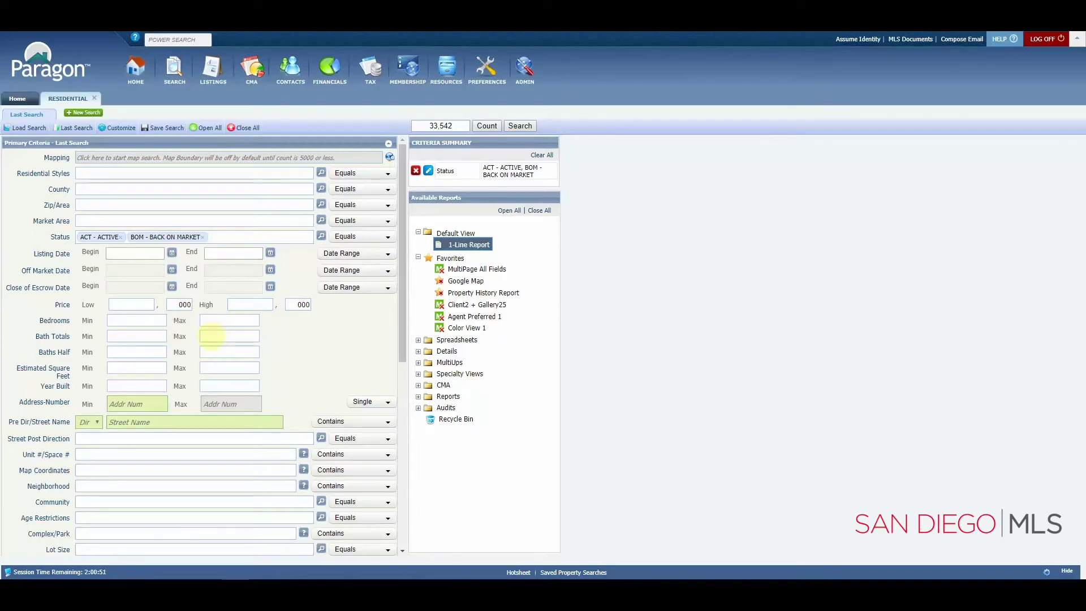
pyautogui.click(212, 336)
pyautogui.click(159, 336)
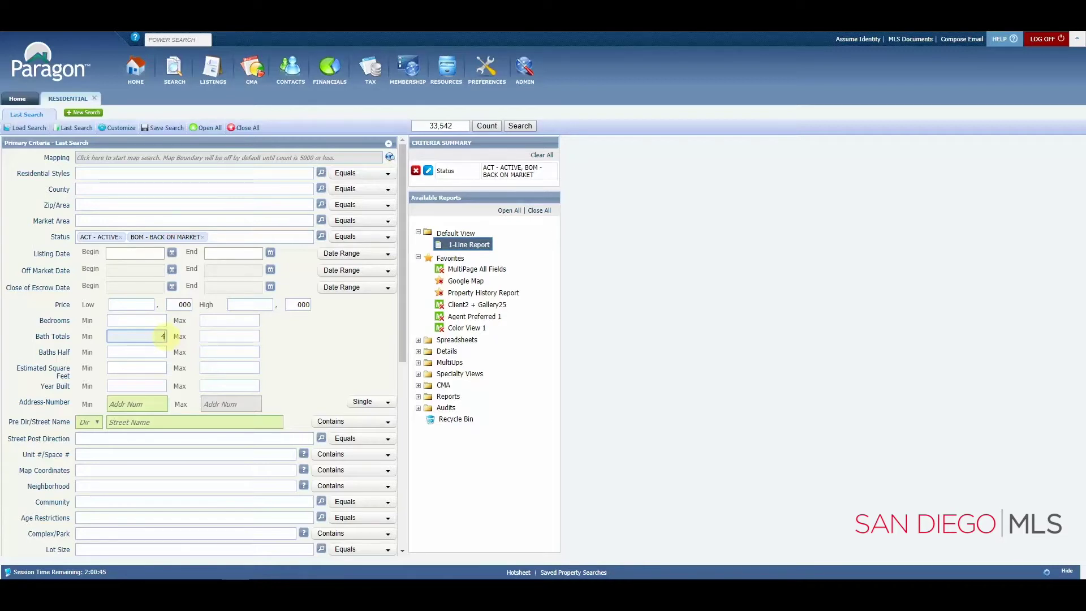
pyautogui.write('4')
pyautogui.click(159, 351)
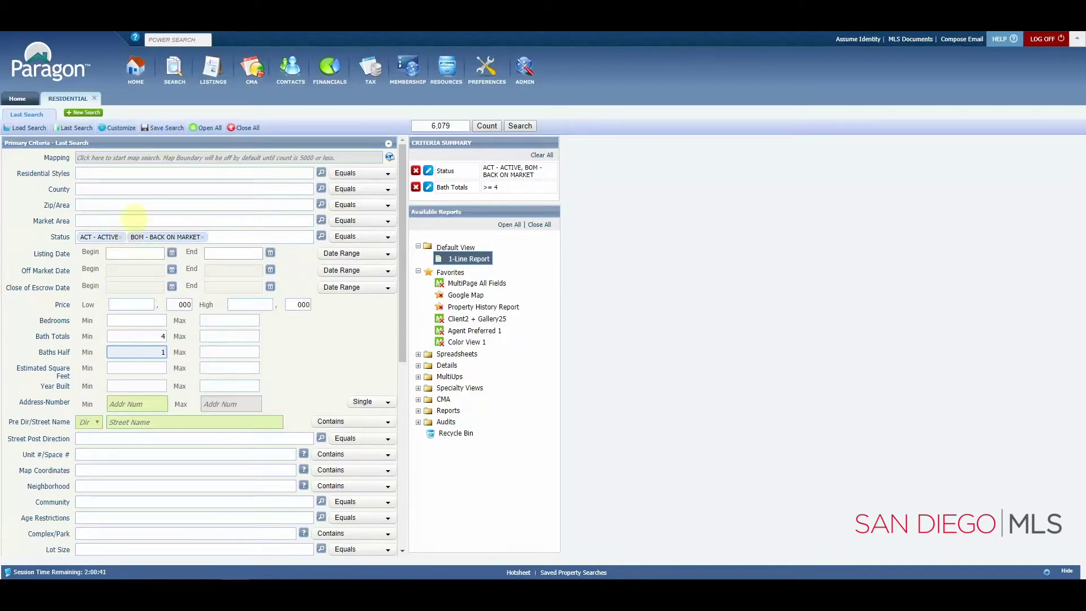
# Reopen the Fields dialog and remove Market Area and Baths Half from Primary Criteria.
pyautogui.moveTo(120, 128)
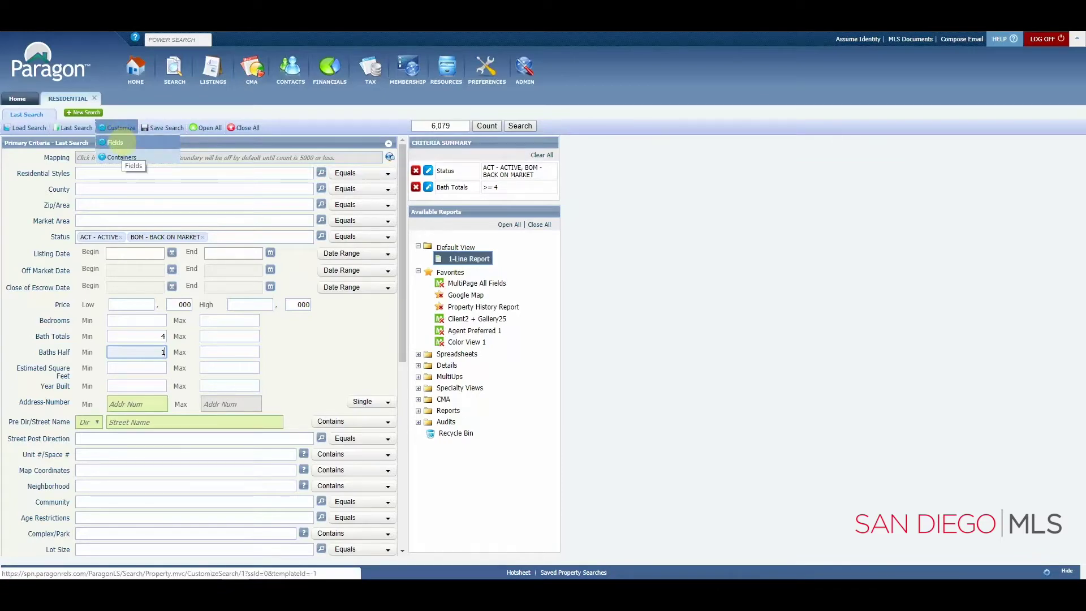
pyautogui.click(115, 142)
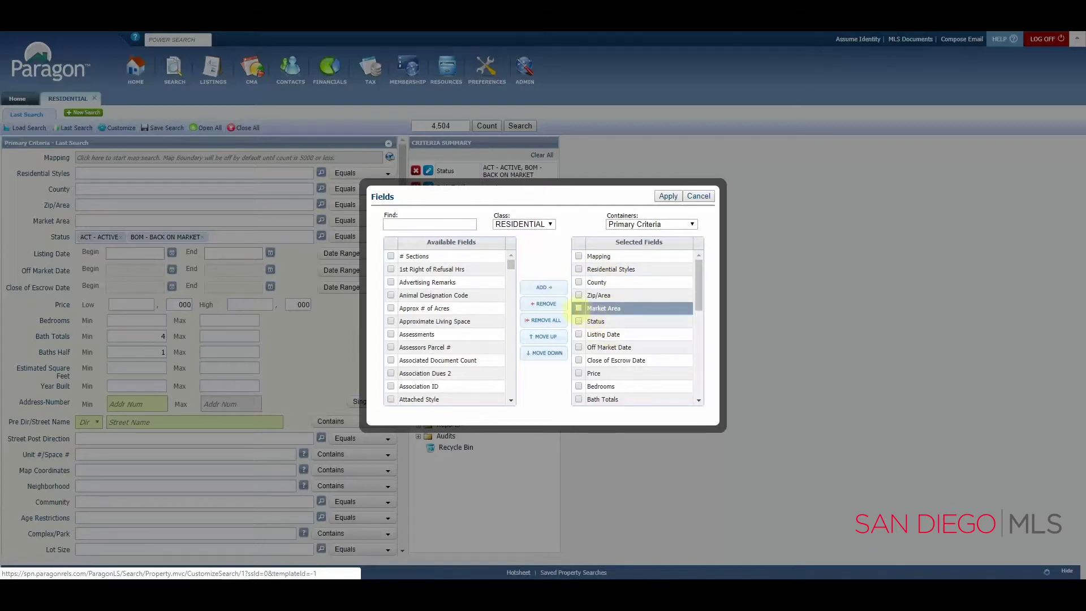
pyautogui.click(578, 308)
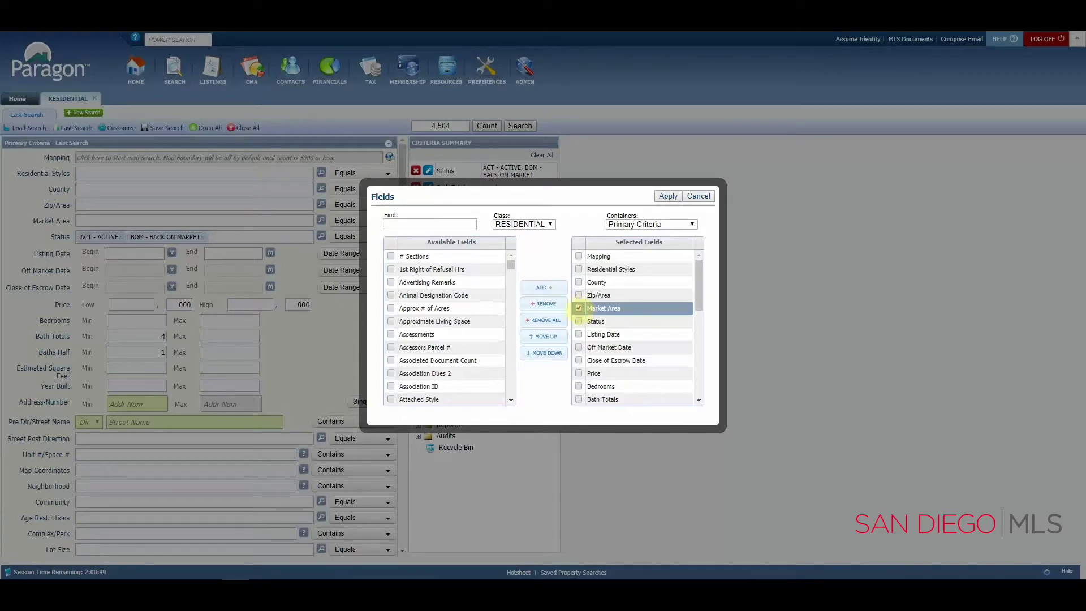
pyautogui.click(551, 304)
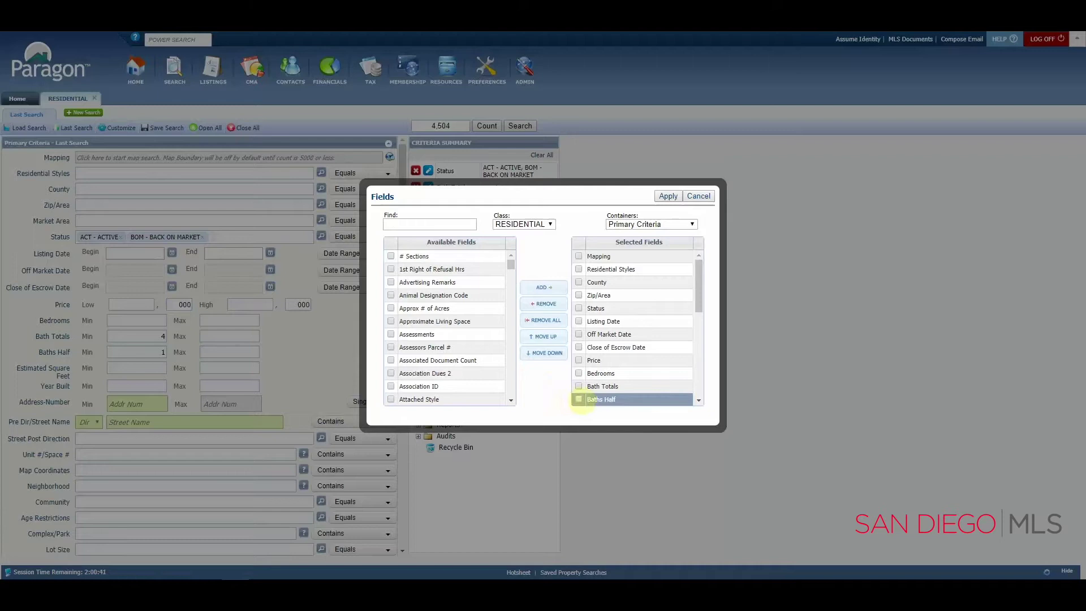
pyautogui.click(579, 399)
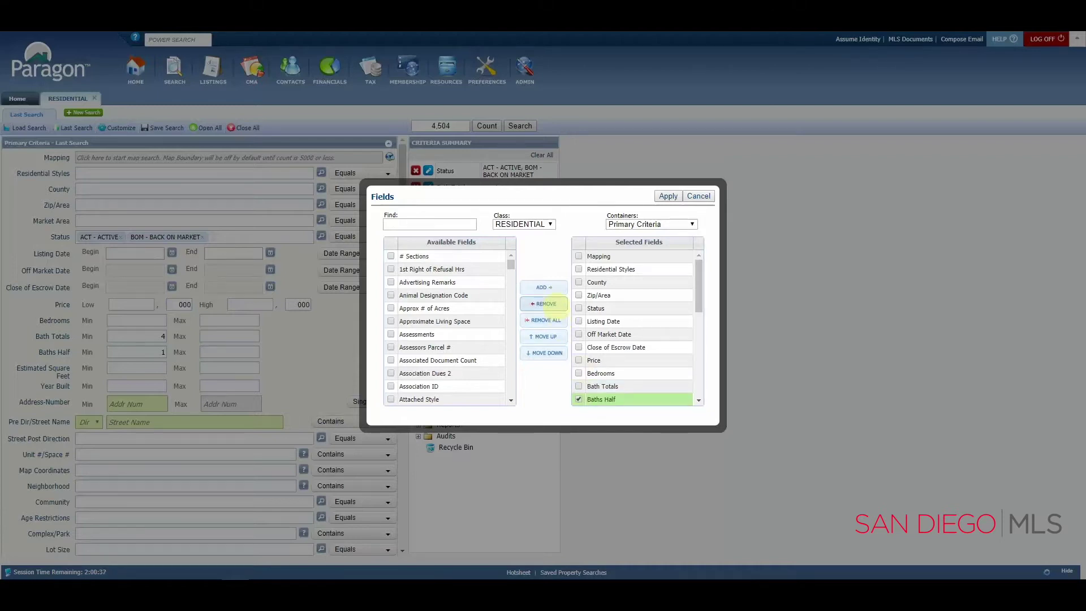
pyautogui.click(554, 303)
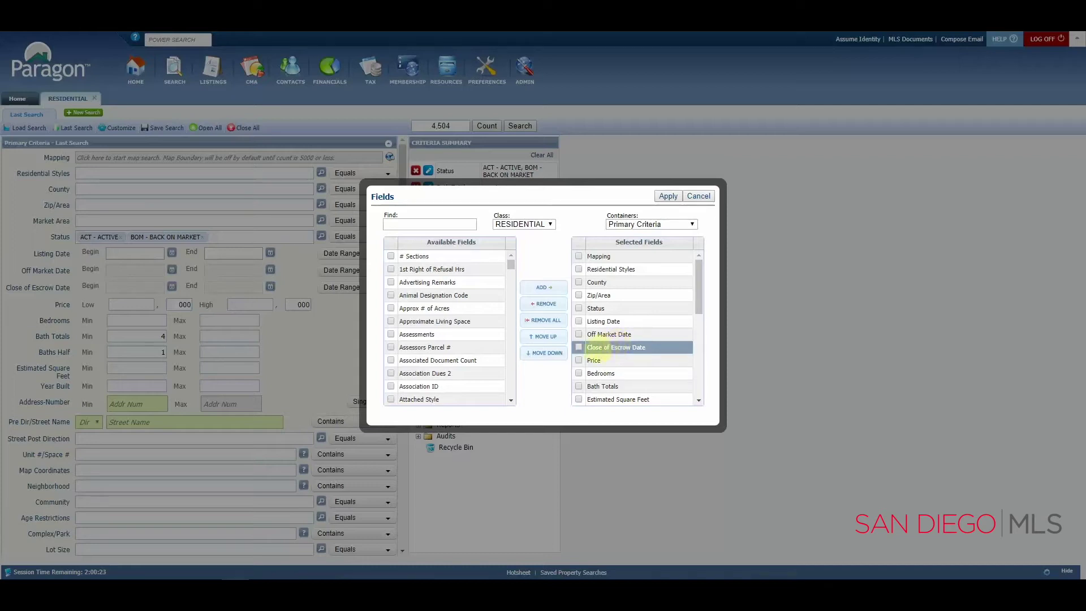
# Move Bedrooms three places up and back below Price, then apply the field list.
pyautogui.click(578, 373)
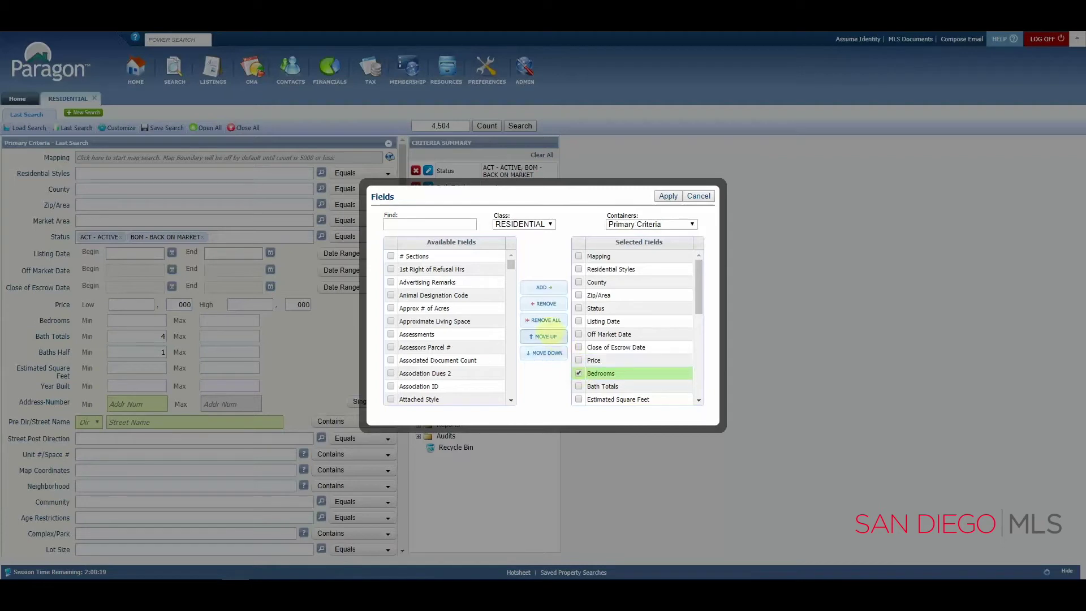
pyautogui.click(546, 336)
pyautogui.click(546, 336)
pyautogui.click(545, 336)
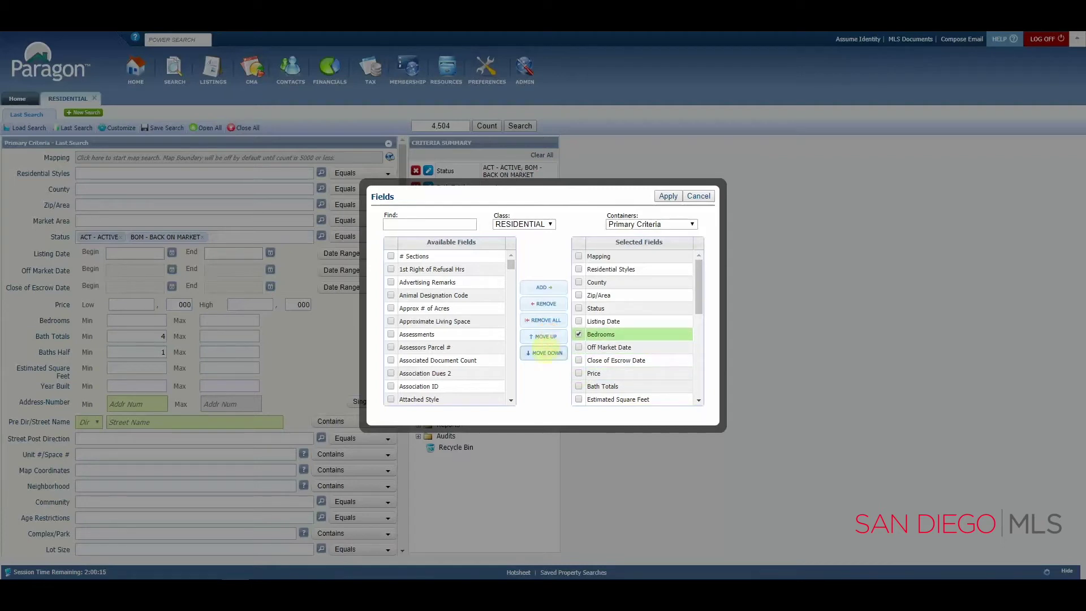
pyautogui.click(544, 353)
pyautogui.click(544, 353)
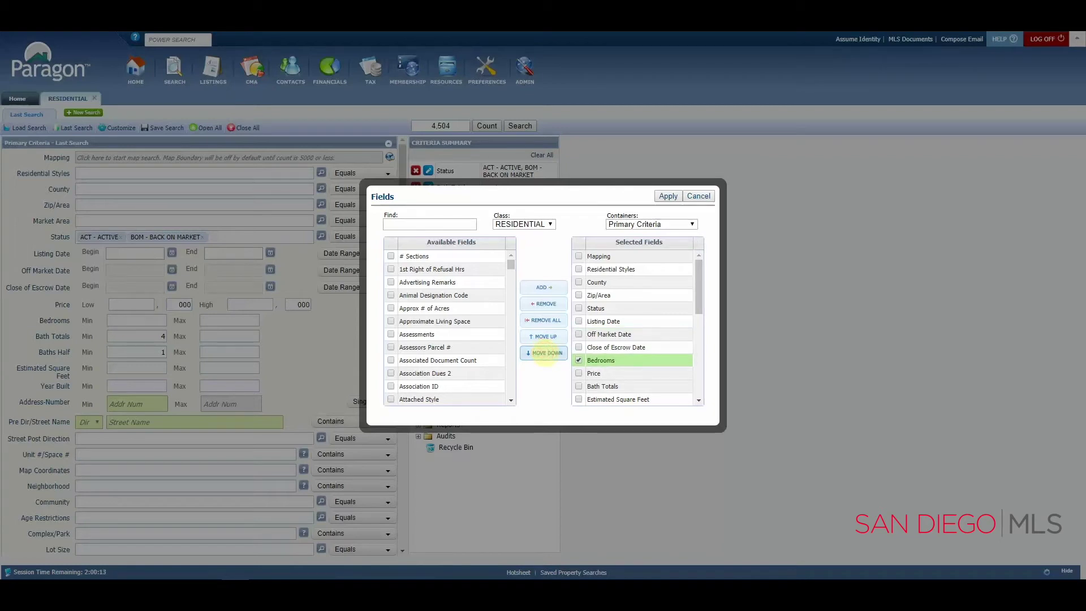
pyautogui.click(544, 353)
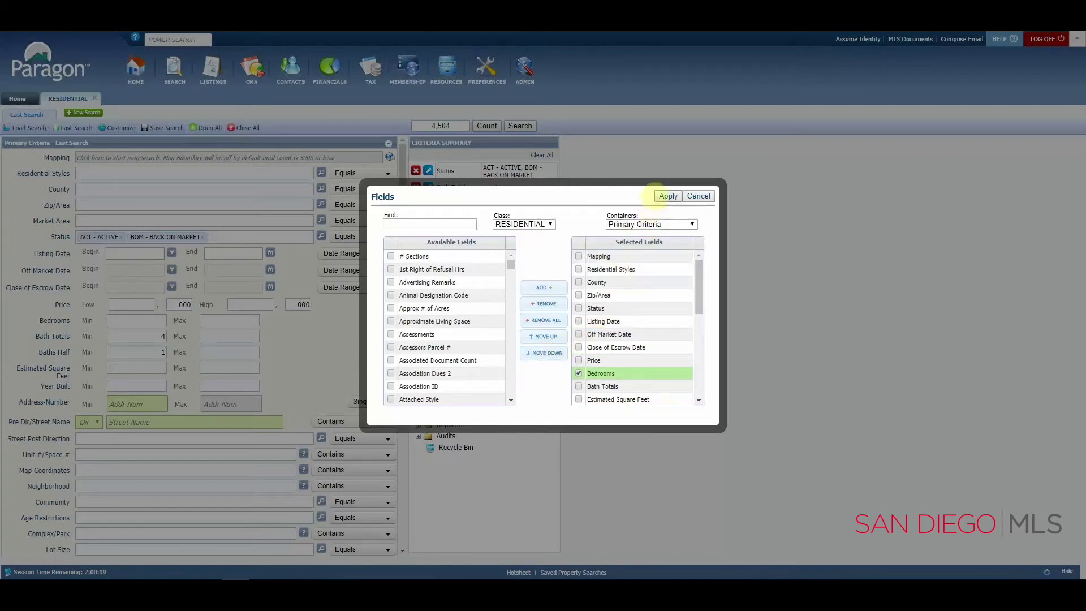
pyautogui.click(667, 196)
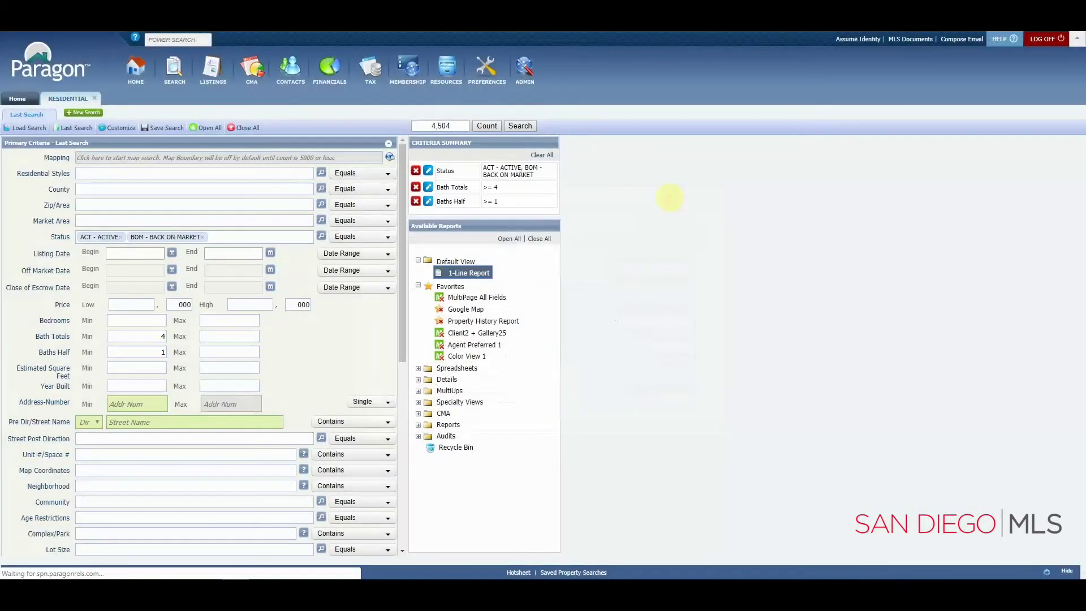